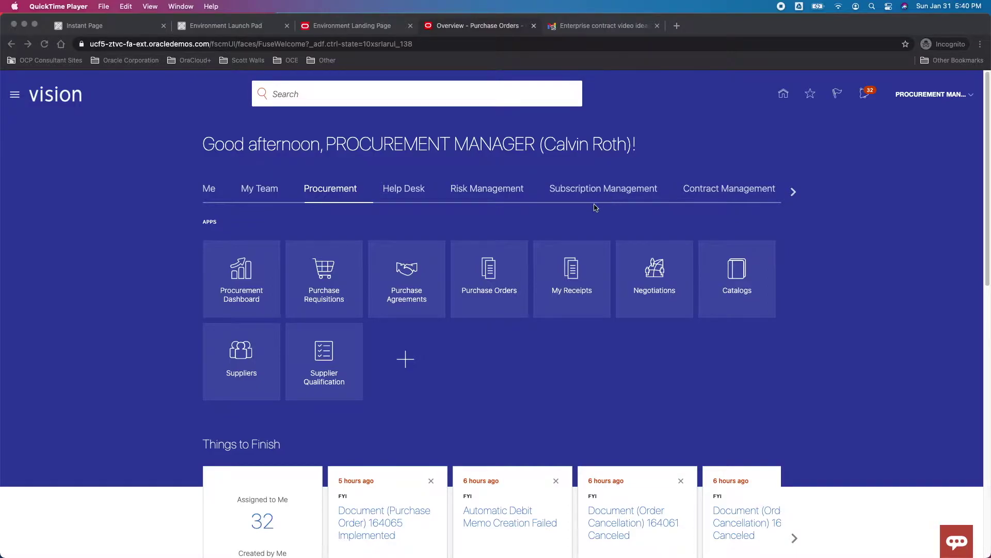
Open the Manage Contracts search page from the Contract Management Contracts work area
{"action": "left_click", "coordinate": [565, 156]}
{"action": "left_click_drag", "start_coordinate": [546, 145], "coordinate": [627, 150]}
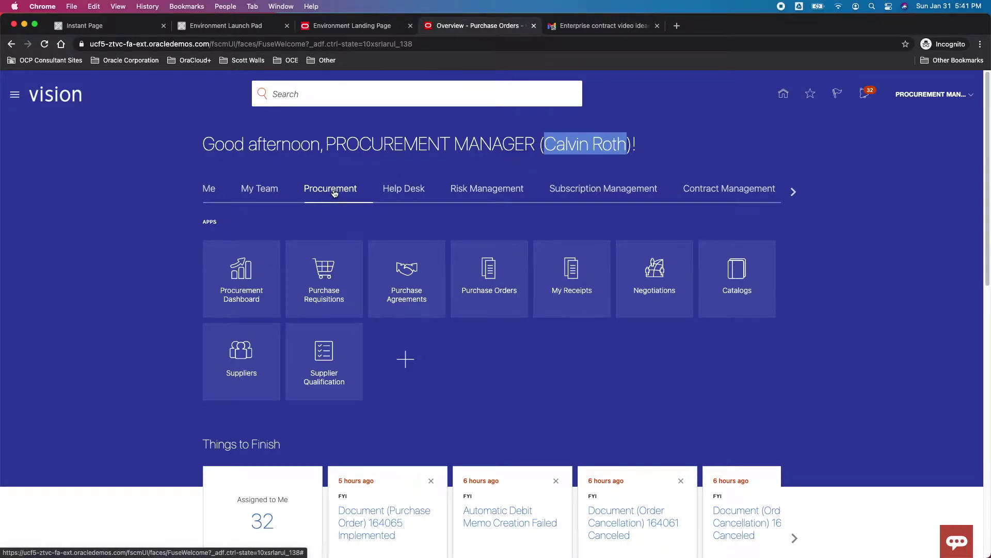
{"action": "left_click", "coordinate": [730, 191]}
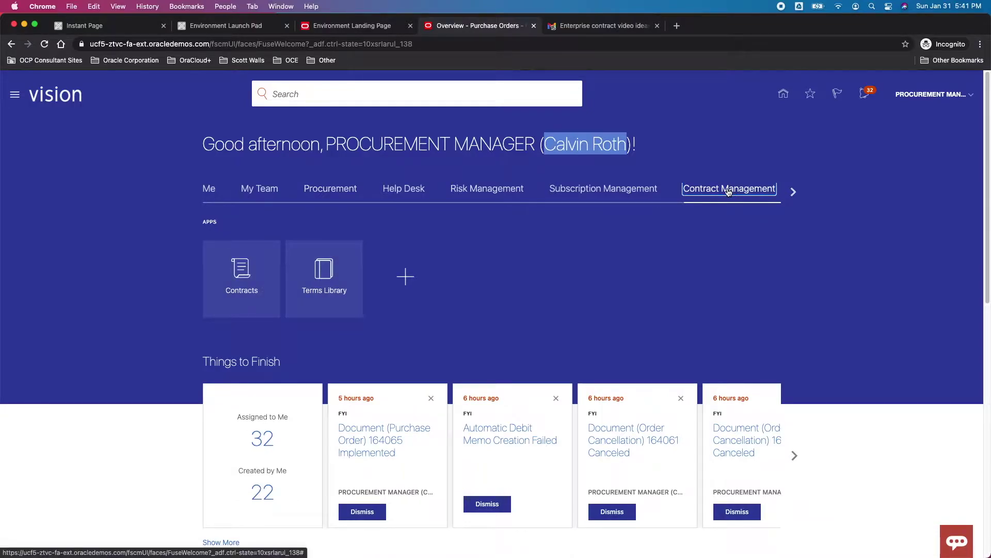
{"action": "left_click", "coordinate": [225, 228]}
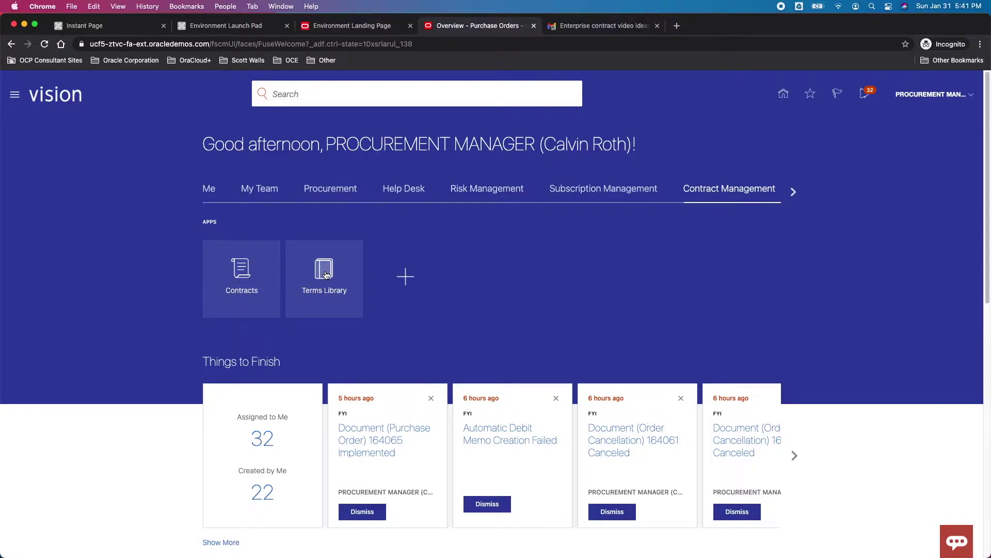
{"action": "left_click", "coordinate": [244, 275]}
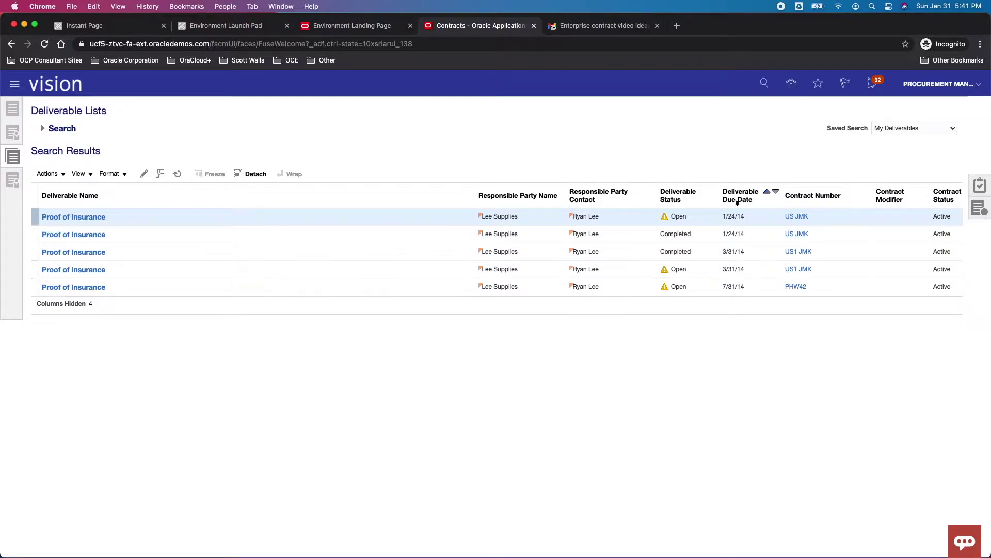
{"action": "left_click", "coordinate": [972, 190]}
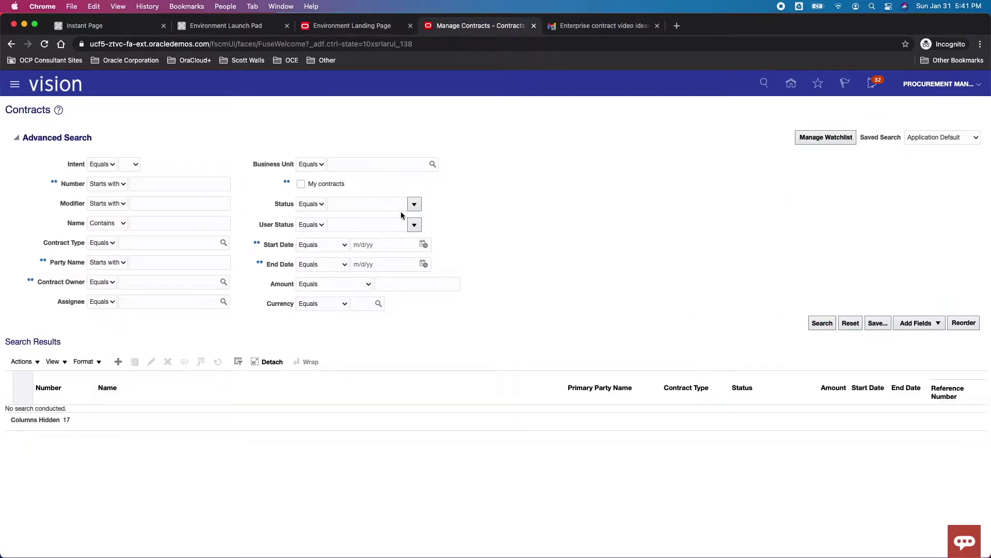
{"action": "left_click", "coordinate": [184, 264]}
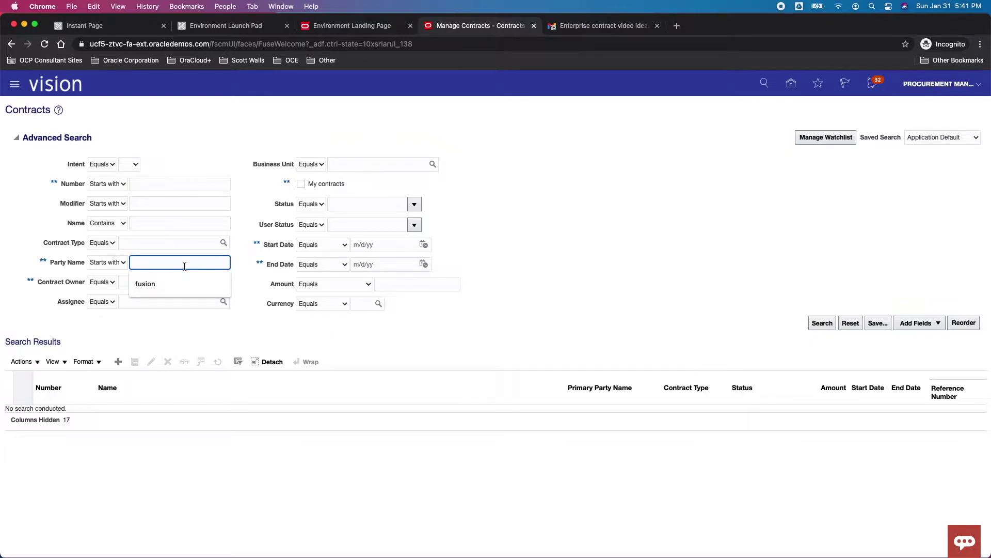
Search contracts by number us1 and party lee, finding US1 MC Lee and US1 JMK
{"action": "type", "text": "en"}
{"action": "key", "text": "Tab"}
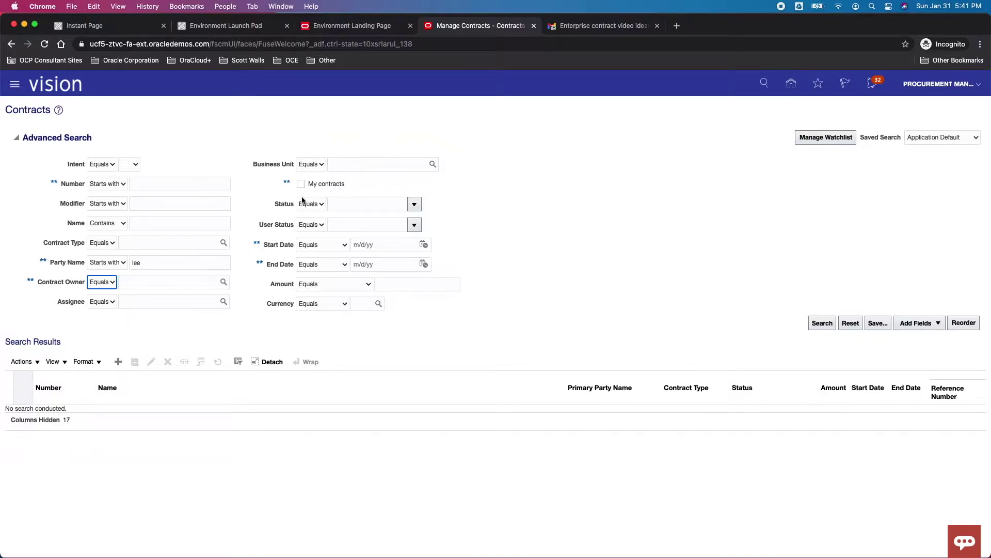
{"action": "left_click", "coordinate": [148, 183]}
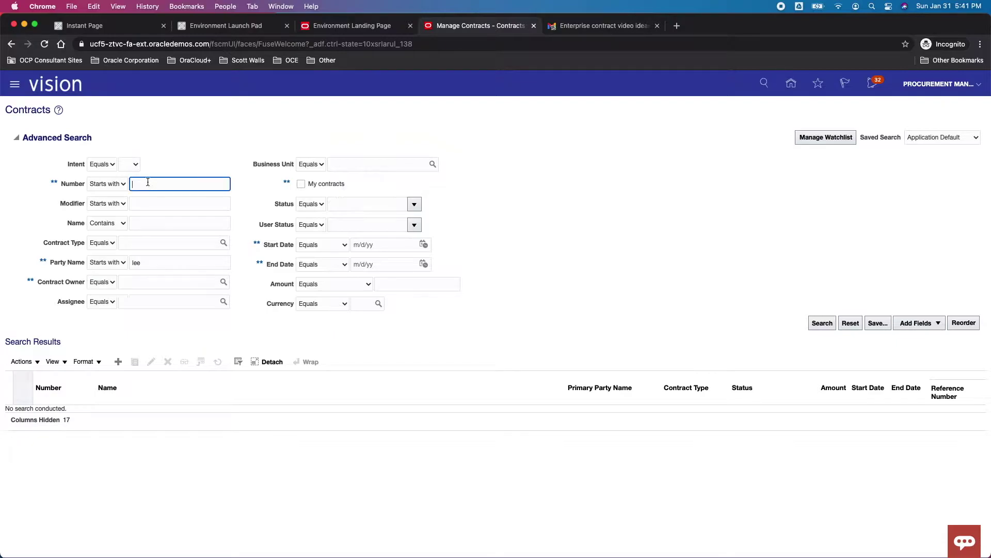
{"action": "type", "text": "usa"}
{"action": "key", "text": "Tab"}
{"action": "left_click", "coordinate": [164, 267]}
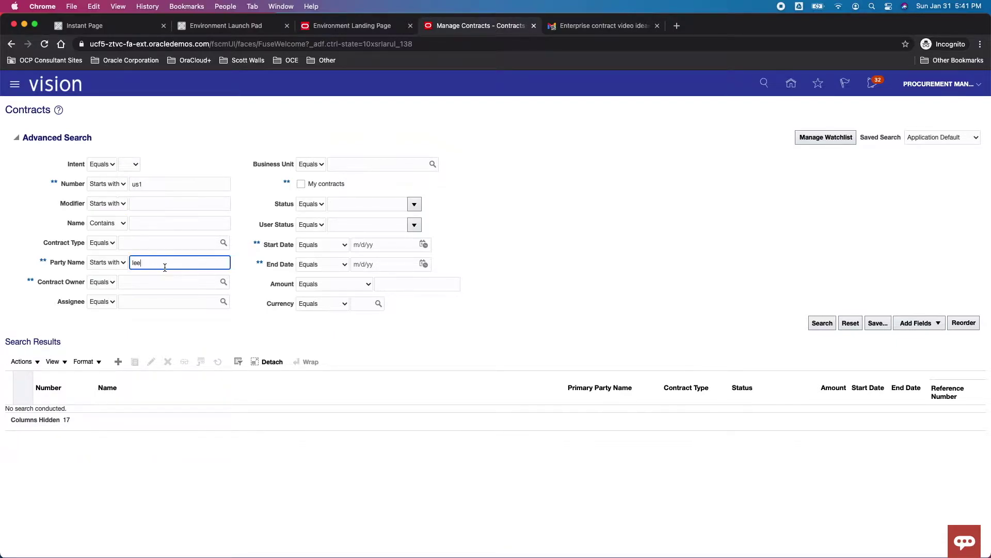
{"action": "key", "text": "Tab"}
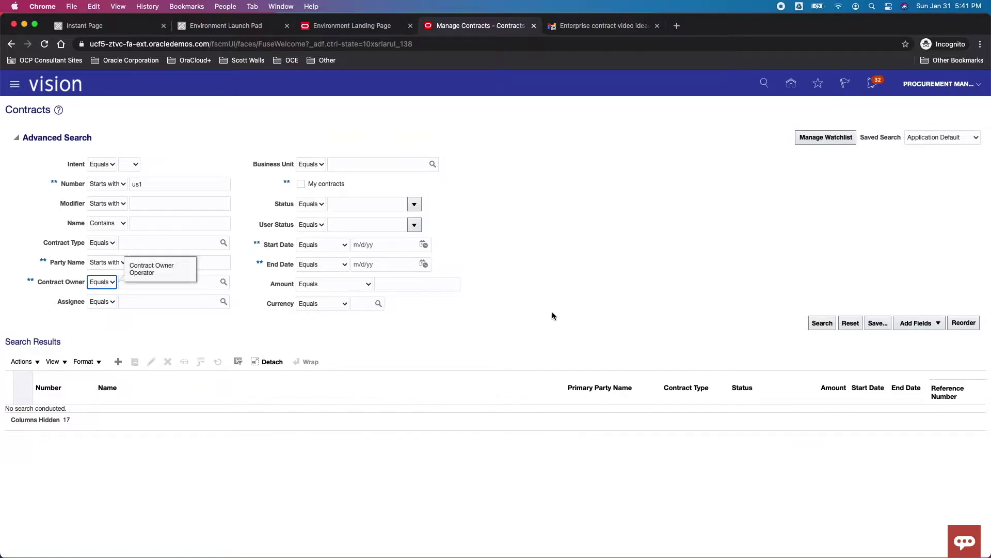
{"action": "left_click", "coordinate": [470, 311]}
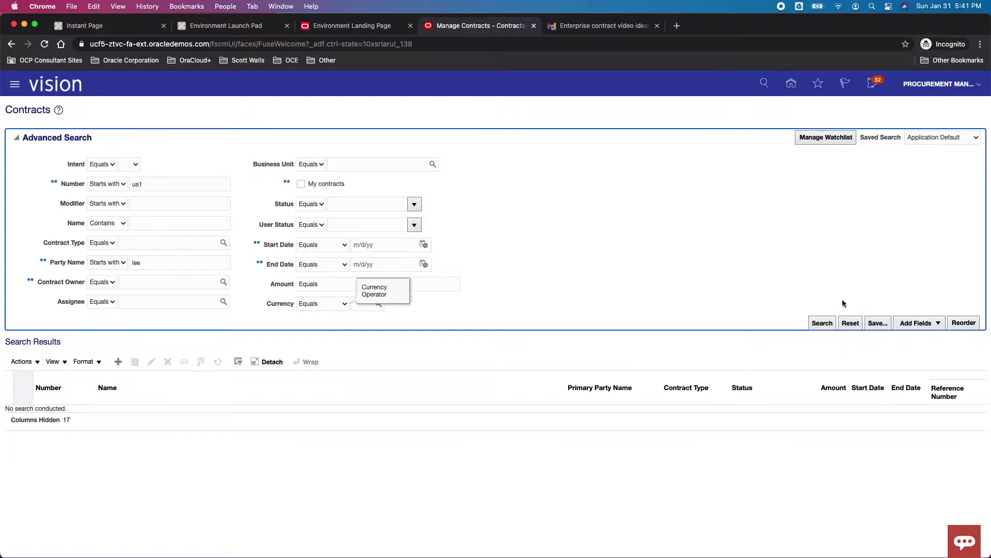
{"action": "left_click", "coordinate": [823, 323]}
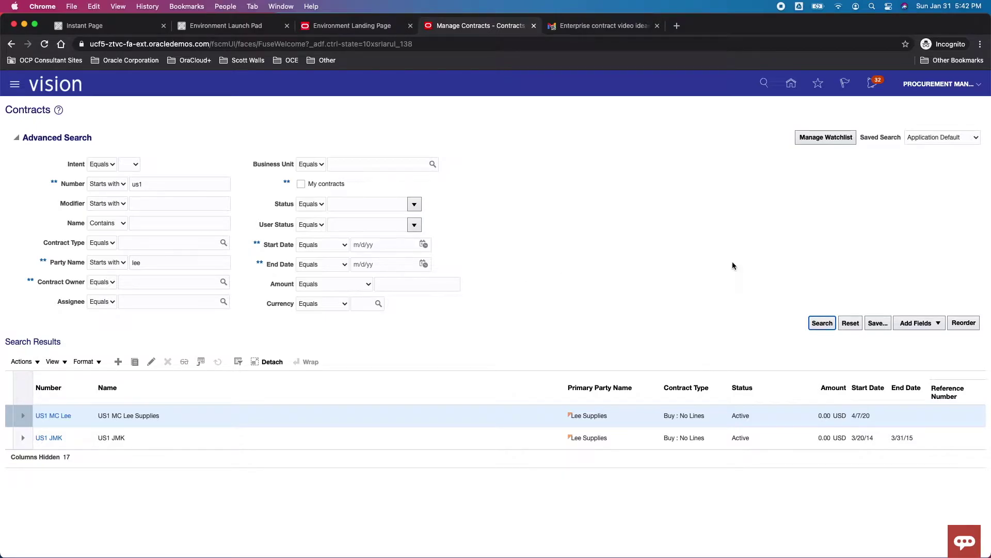
{"action": "left_click", "coordinate": [790, 84]}
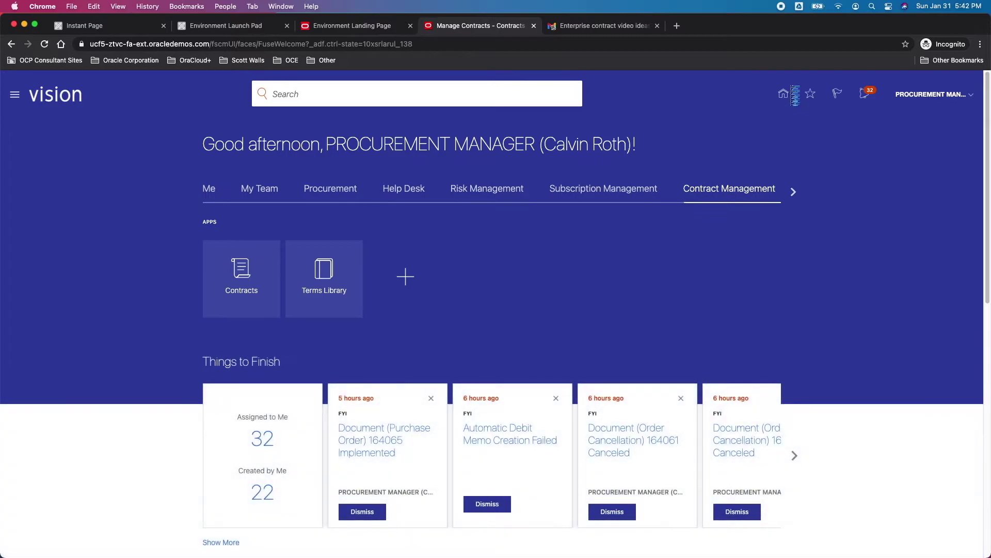
Open the Purchase Agreements work area under Procurement and show its task list
{"action": "left_click", "coordinate": [321, 192]}
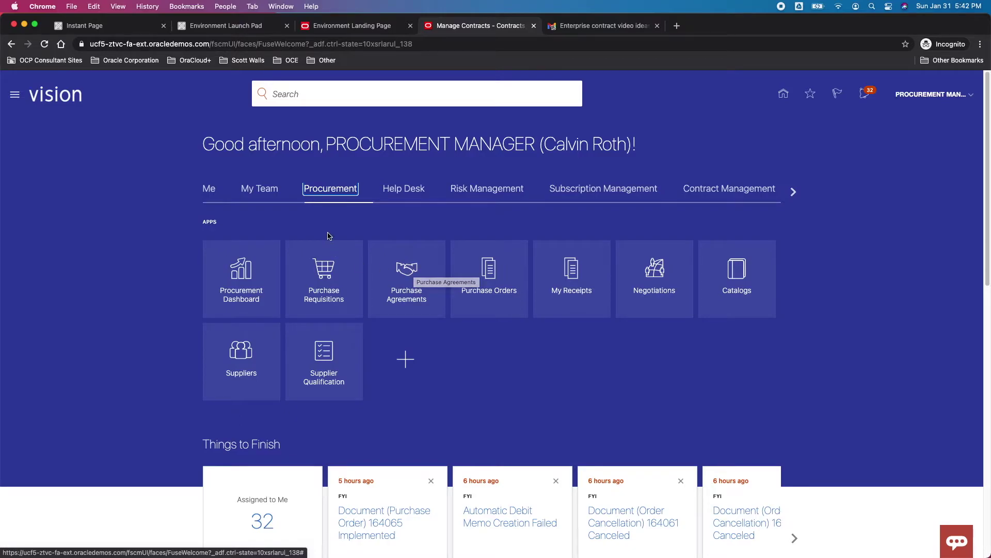
{"action": "left_click_drag", "start_coordinate": [230, 225], "coordinate": [202, 219]}
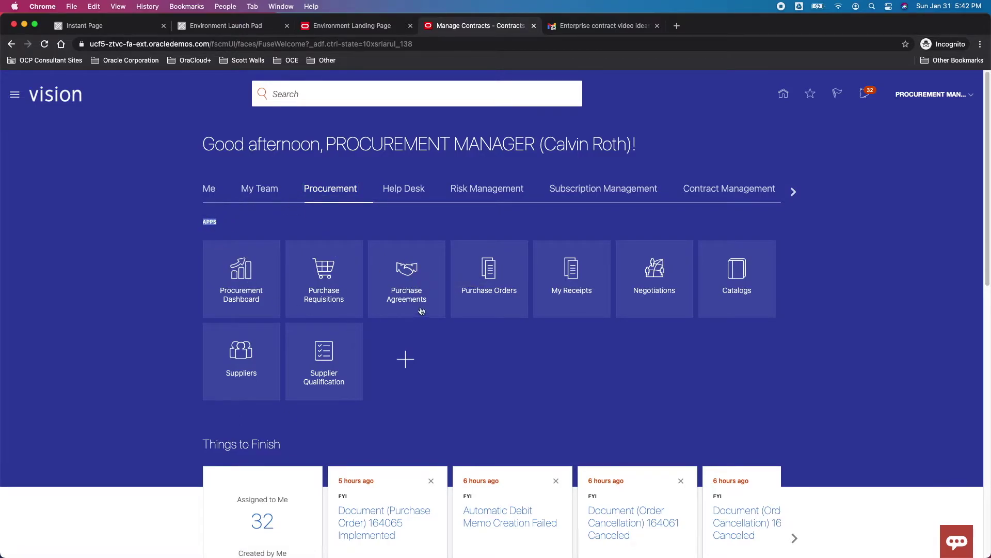
{"action": "left_click", "coordinate": [413, 273]}
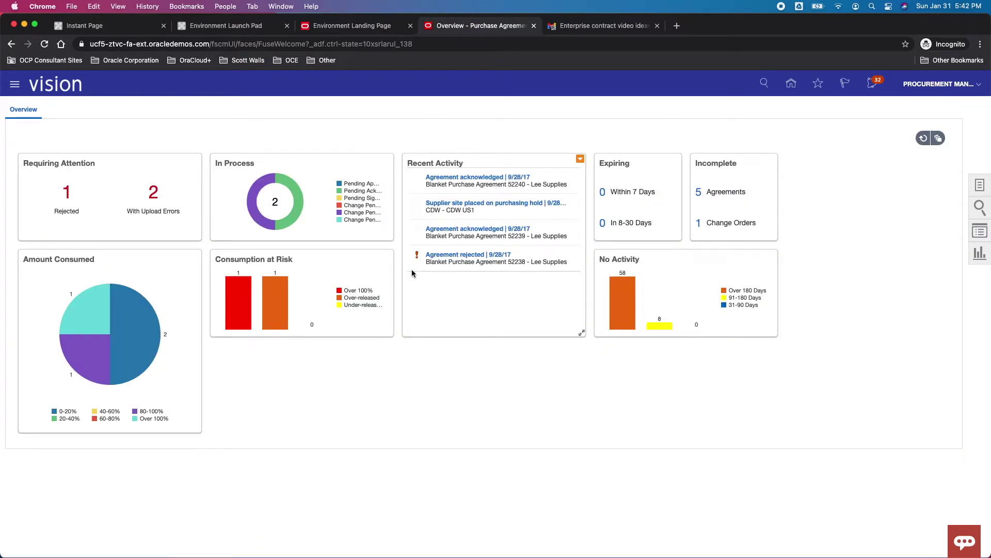
{"action": "left_click", "coordinate": [976, 196]}
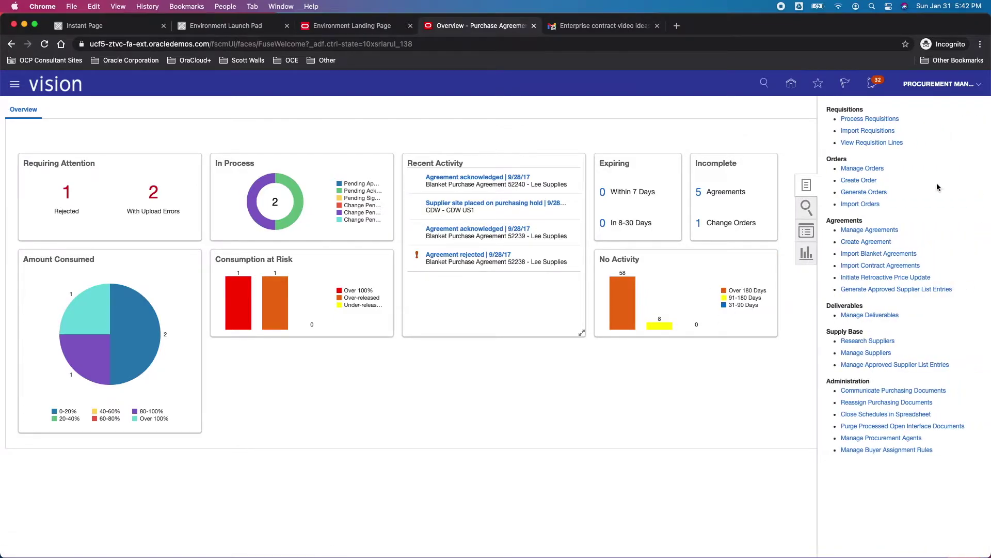
Create a blanket purchase agreement for supplier Lee Supplies, site Lee US1
{"action": "left_click", "coordinate": [868, 243]}
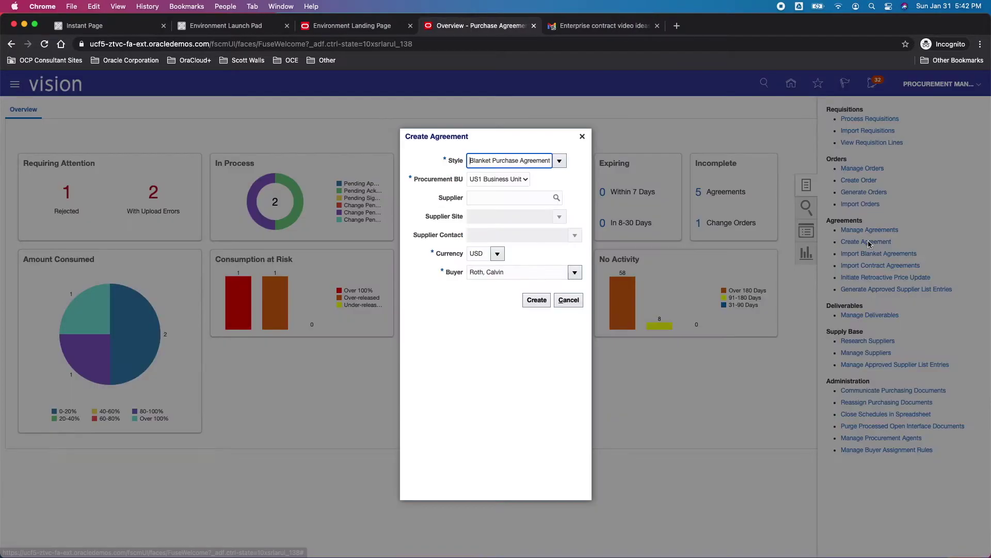
{"action": "left_click", "coordinate": [479, 198]}
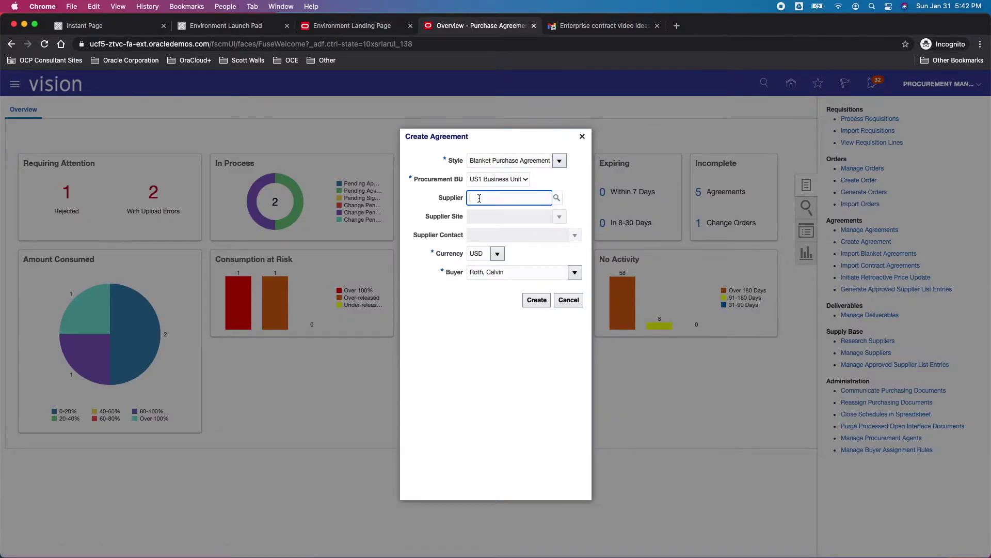
{"action": "type", "text": "lee"}
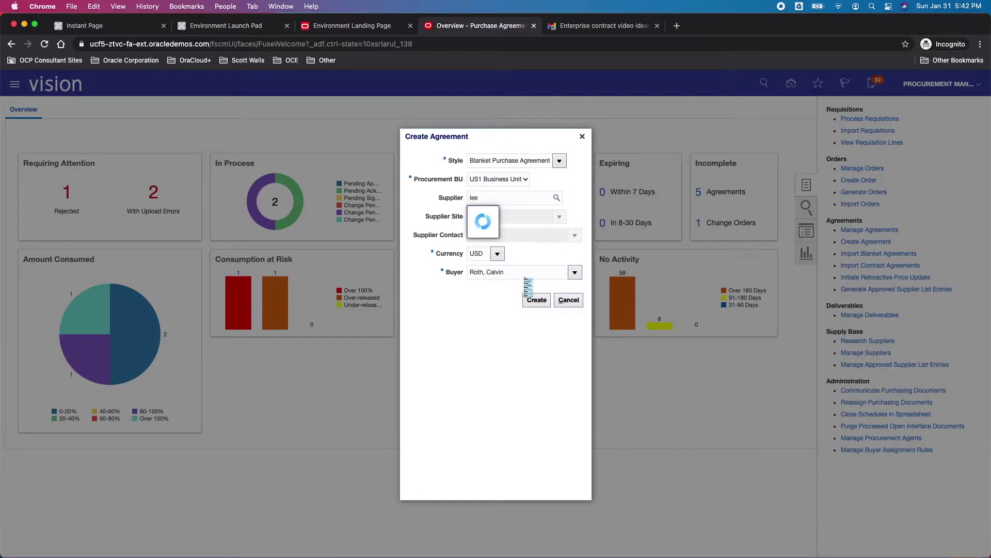
{"action": "left_click", "coordinate": [536, 300]}
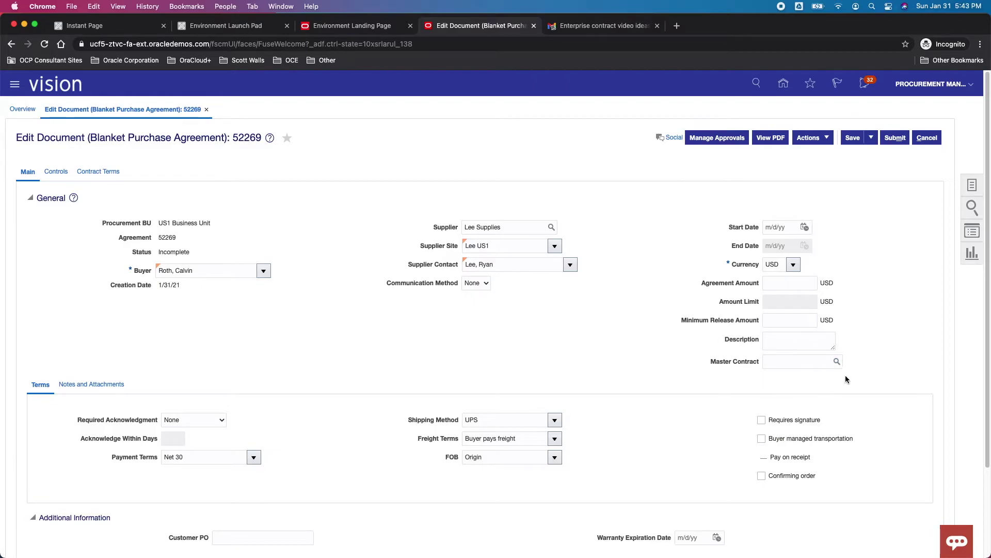
Set agreement 52269's master contract to US1 MC Lee, then leave the edit page
{"action": "left_click", "coordinate": [836, 361]}
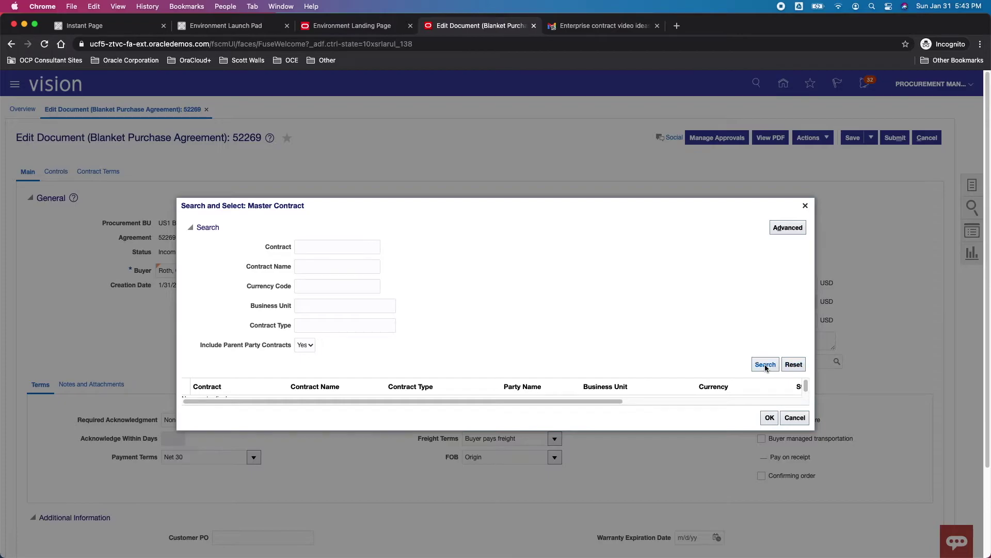
{"action": "left_click", "coordinate": [765, 364]}
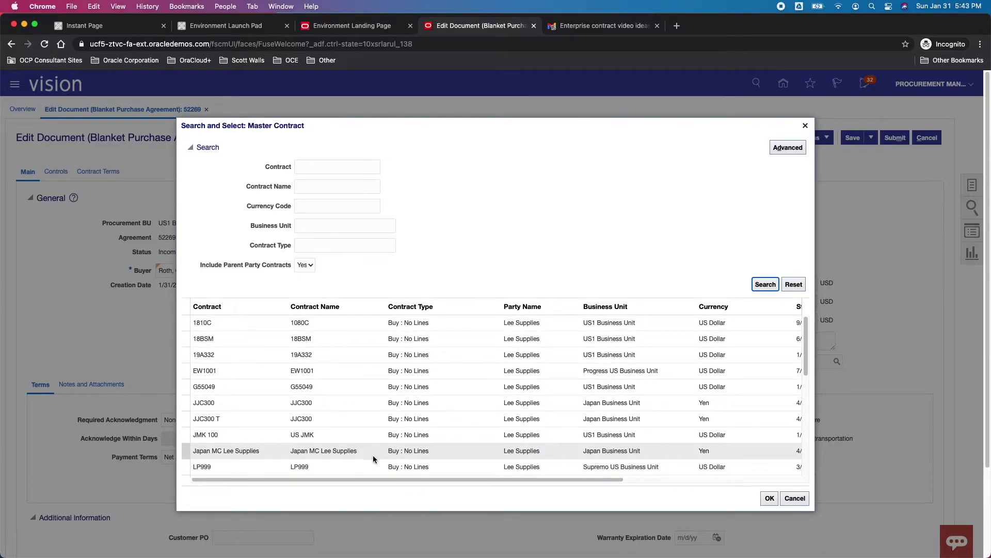
{"action": "scroll", "coordinate": [320, 449], "scroll_direction": "down", "scroll_amount": 5}
{"action": "scroll", "coordinate": [267, 457], "scroll_direction": "down", "scroll_amount": 1}
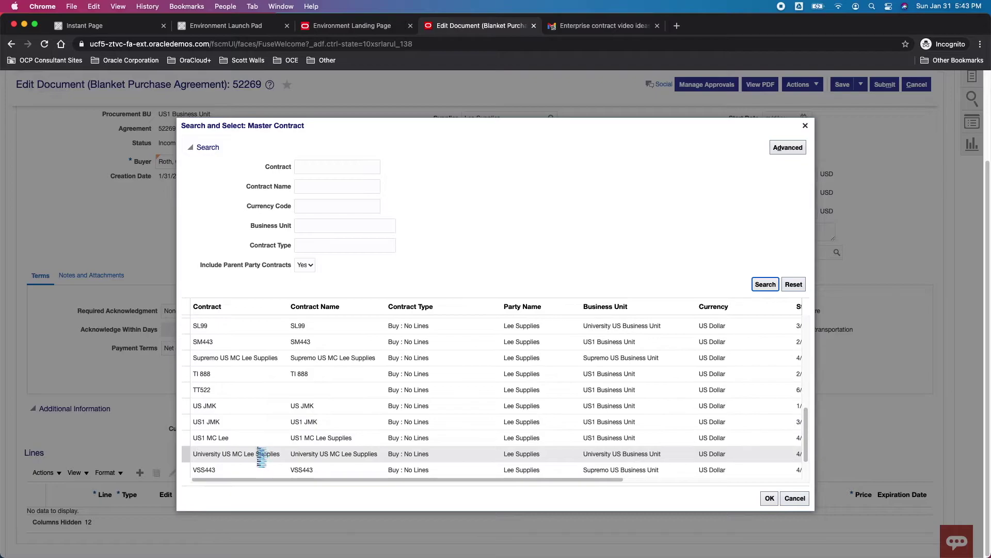
{"action": "left_click", "coordinate": [250, 439]}
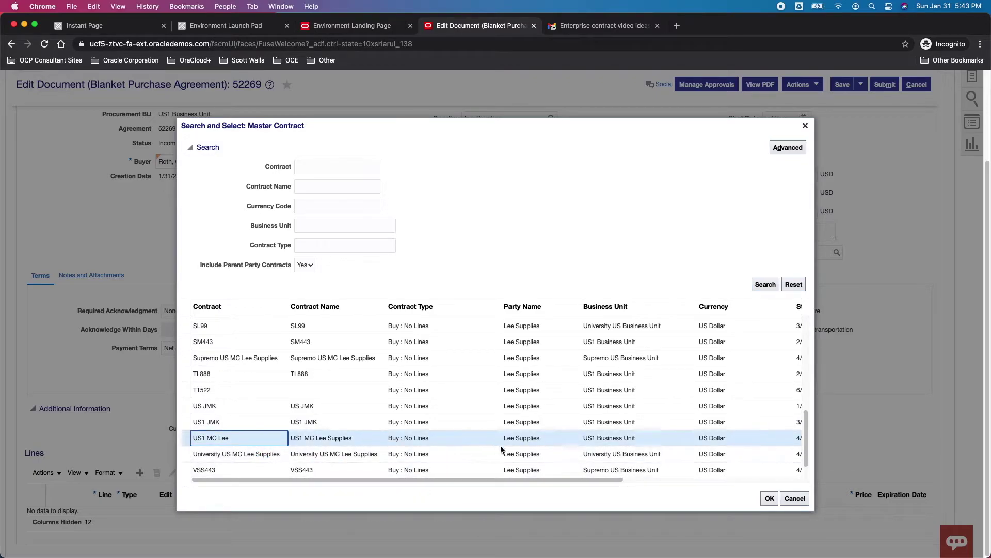
{"action": "left_click", "coordinate": [770, 498]}
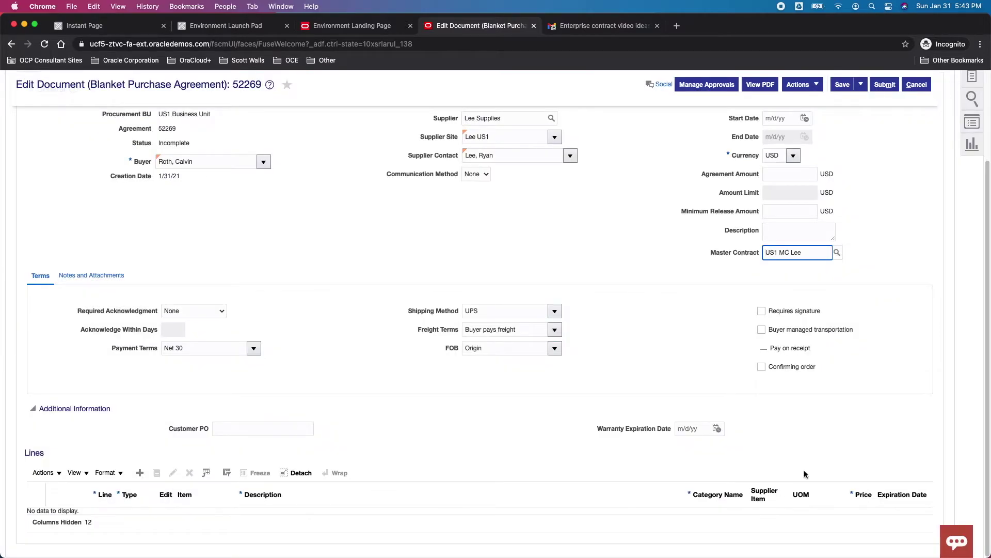
{"action": "scroll", "coordinate": [741, 420], "scroll_direction": "up", "scroll_amount": 5}
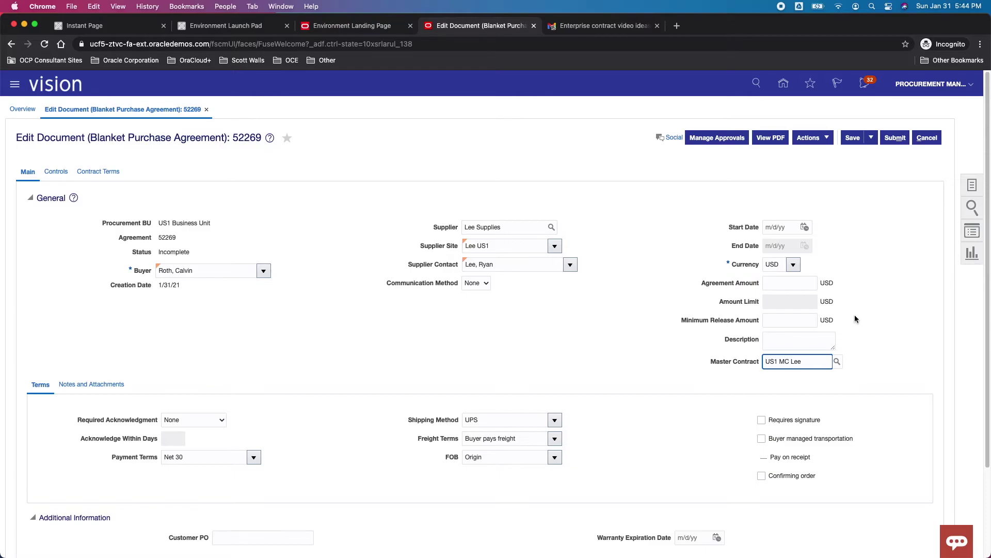
{"action": "left_click", "coordinate": [927, 137]}
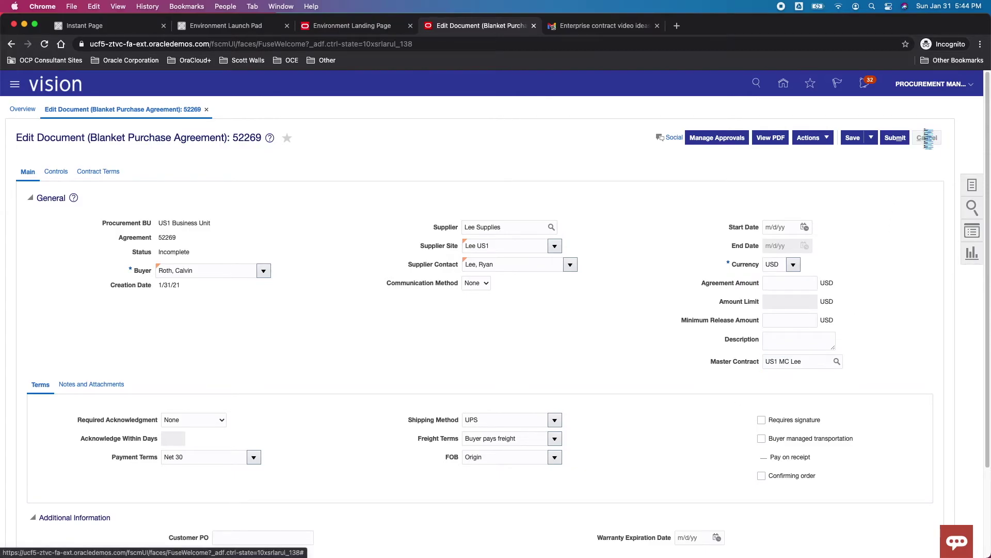
Open the Manage Agreements search page from the procurement task list
{"action": "left_click", "coordinate": [978, 190]}
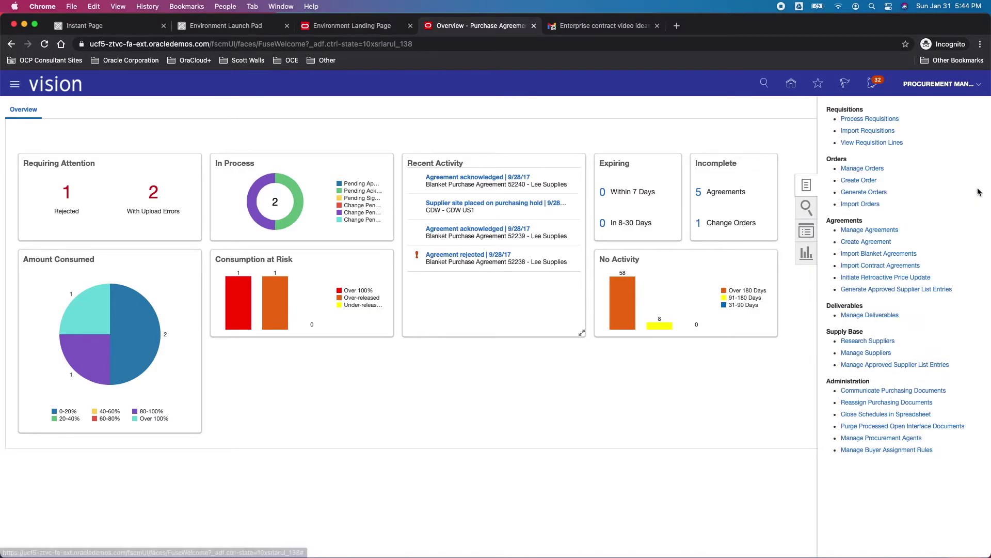
{"action": "left_click", "coordinate": [892, 229]}
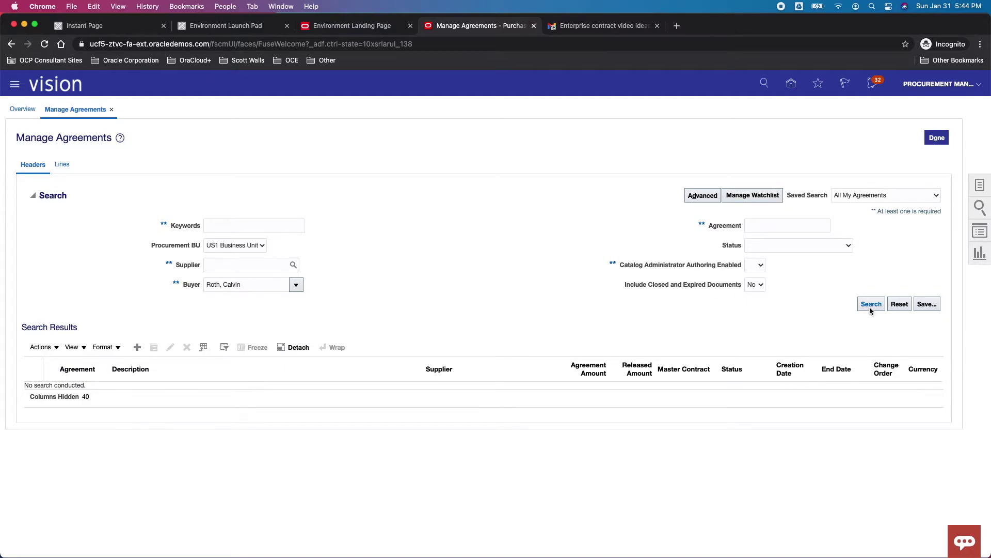
Run an unfiltered agreement search, with agreement 52269 for Lee Supplies listed first
{"action": "left_click", "coordinate": [203, 277]}
{"action": "key", "text": "Return"}
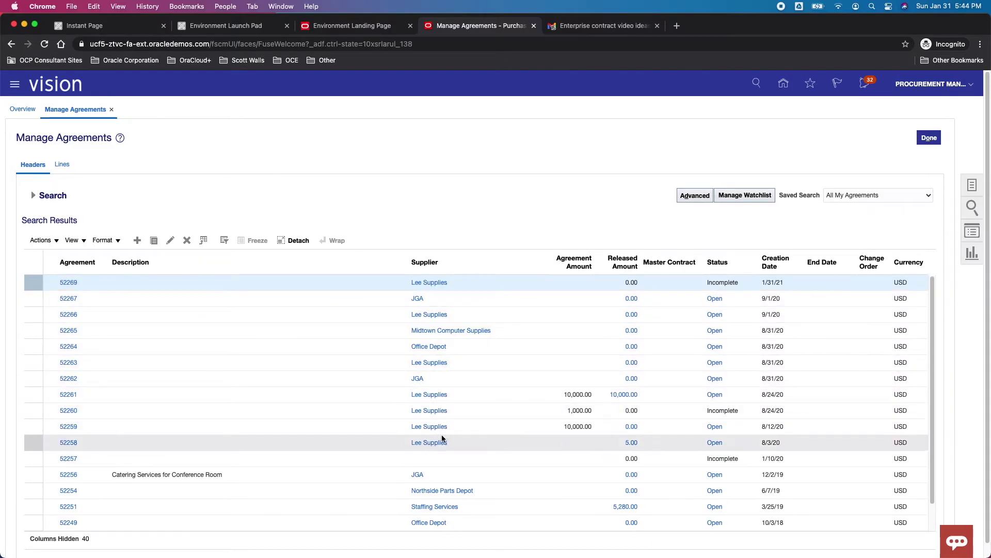
{"action": "scroll", "coordinate": [558, 475], "scroll_direction": "down", "scroll_amount": 1}
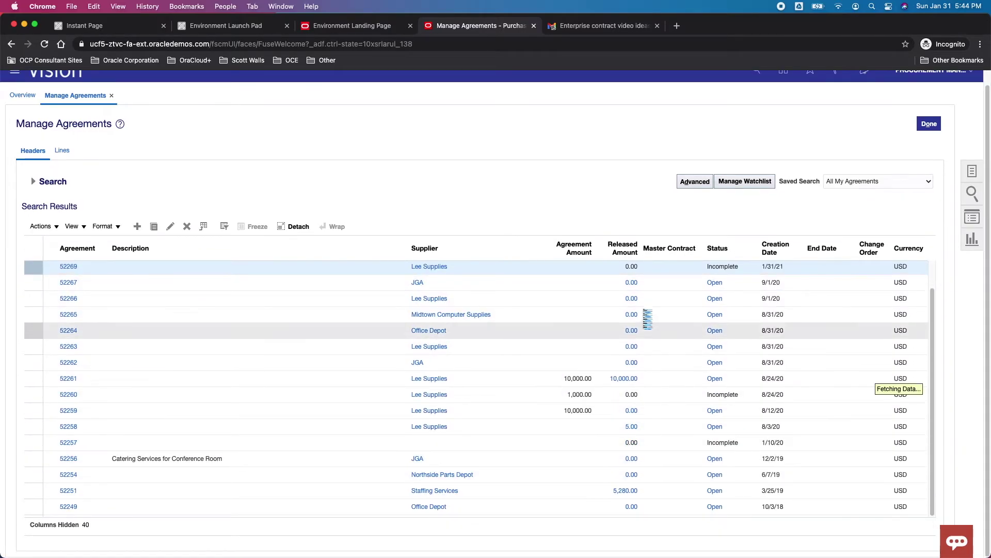
{"action": "scroll", "coordinate": [671, 299], "scroll_direction": "down", "scroll_amount": 5}
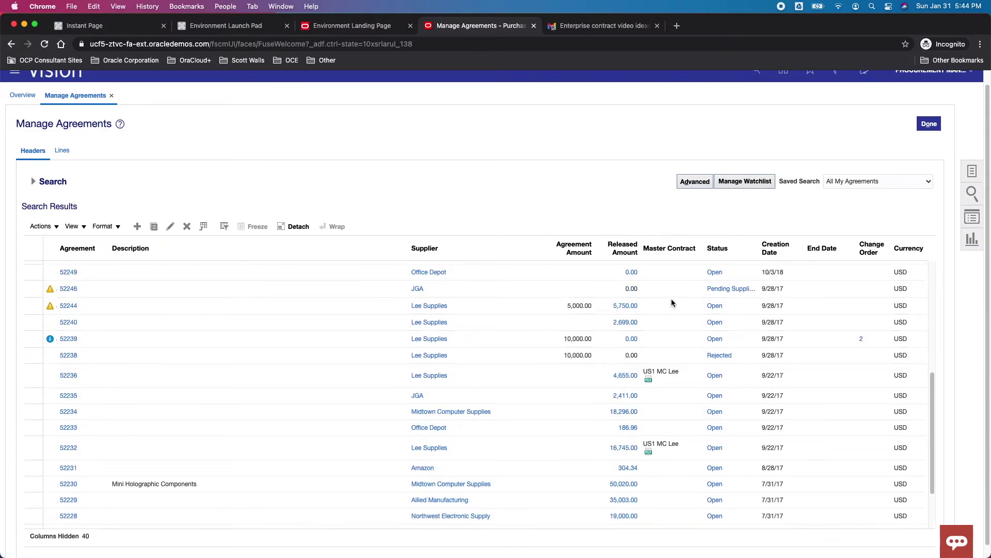
{"action": "scroll", "coordinate": [671, 302], "scroll_direction": "down", "scroll_amount": 1}
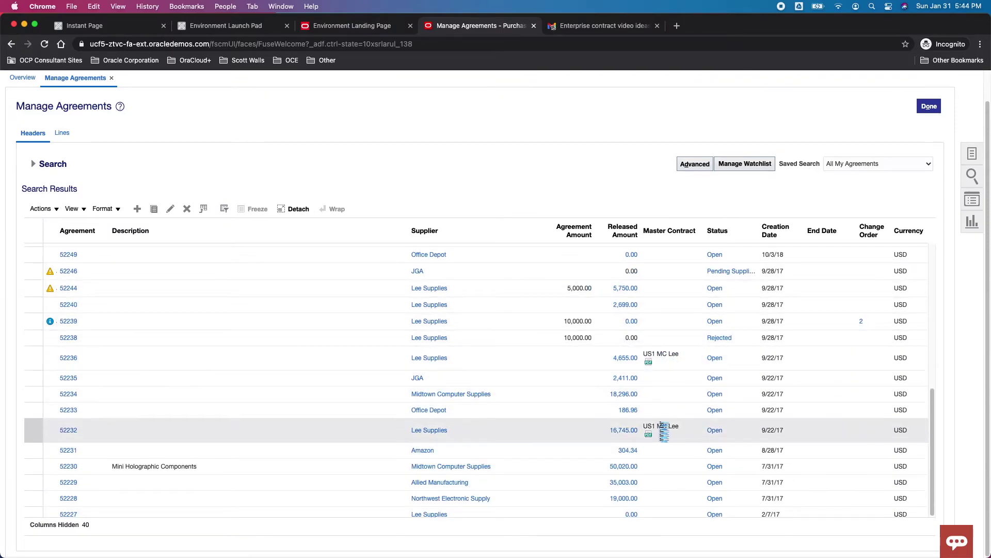
{"action": "scroll", "coordinate": [657, 431], "scroll_direction": "down", "scroll_amount": 3}
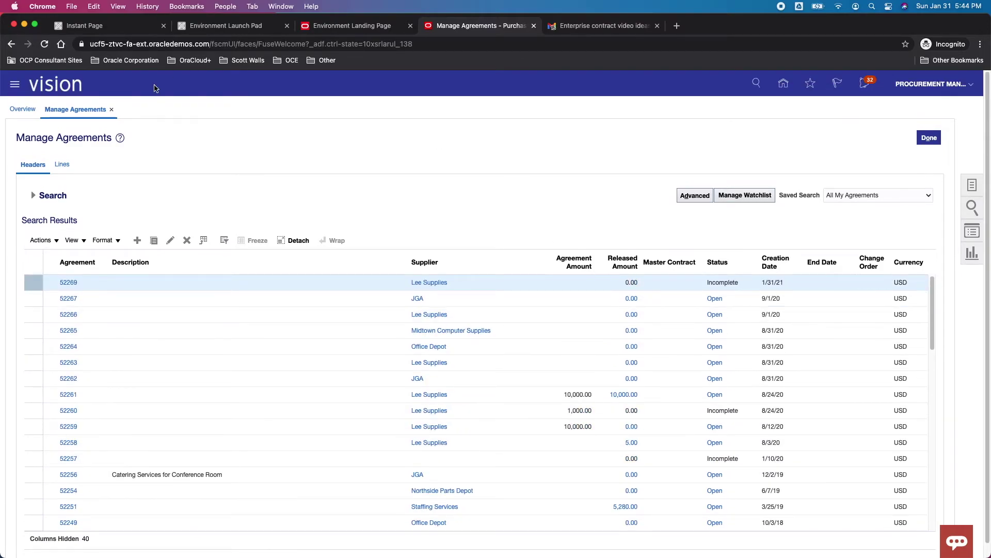
{"action": "left_click", "coordinate": [33, 195]}
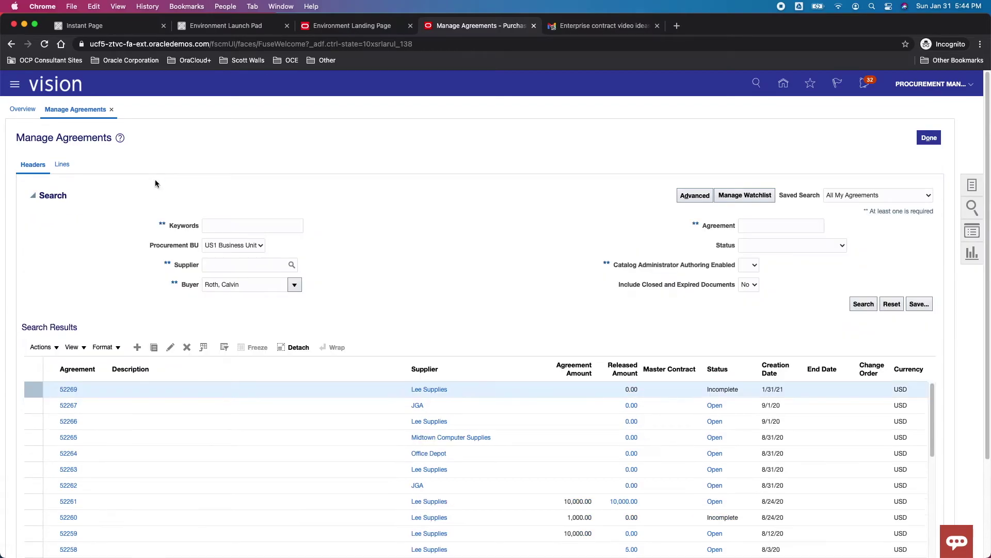
Add Master Contract as a criterion in the advanced agreement search
{"action": "left_click", "coordinate": [695, 196]}
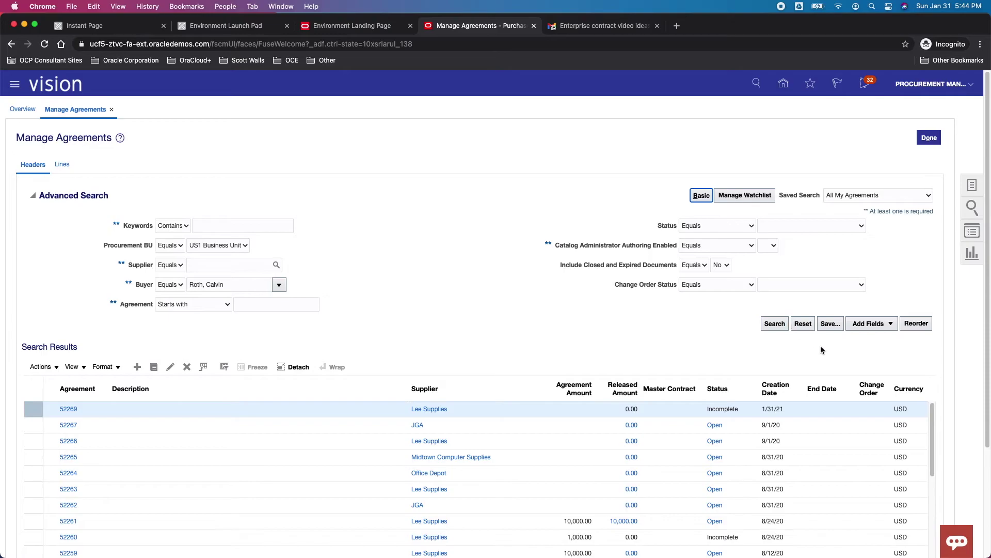
{"action": "left_click", "coordinate": [873, 324]}
{"action": "scroll", "coordinate": [841, 394], "scroll_direction": "down", "scroll_amount": 5}
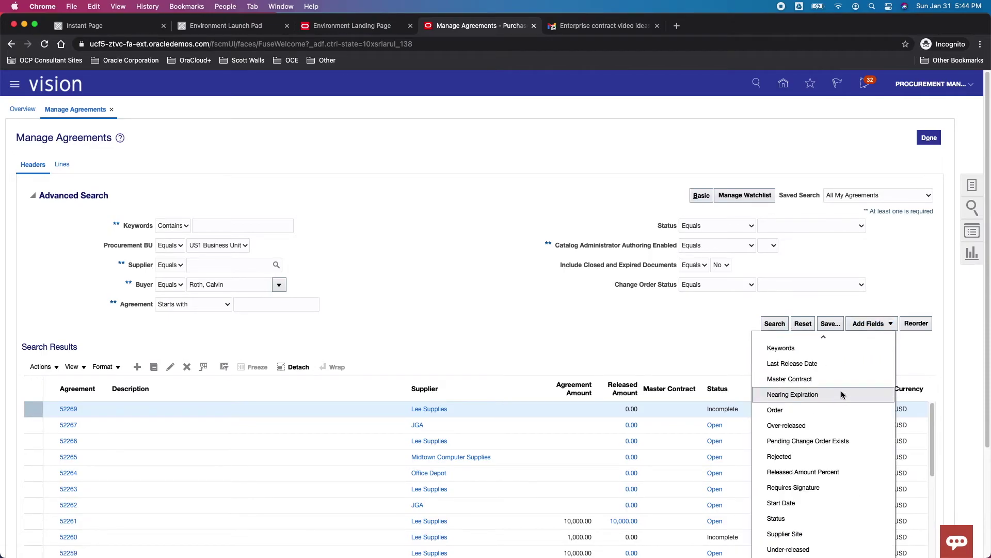
{"action": "left_click", "coordinate": [835, 379]}
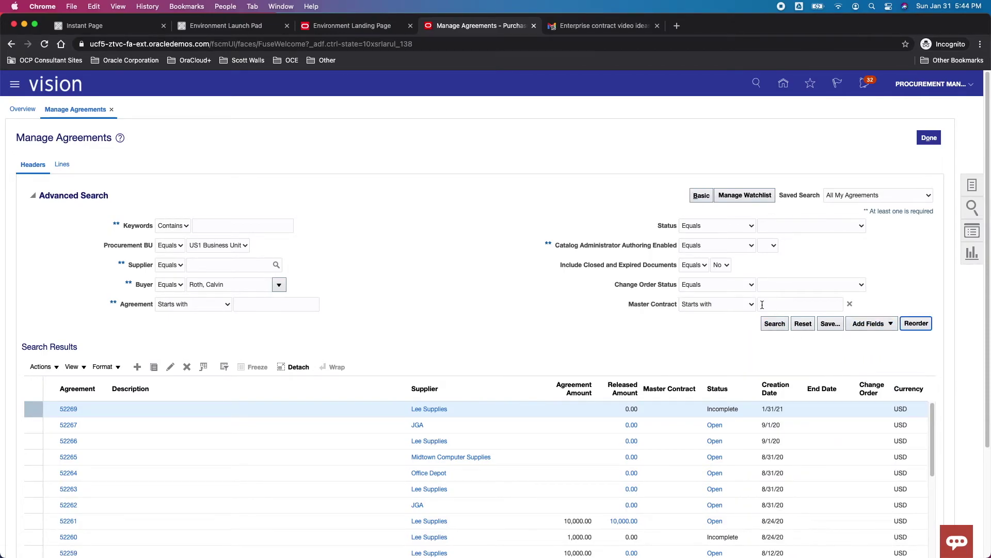
Search agreements for supplier Lee Supplies with master contract starting with us1
{"action": "left_click", "coordinate": [223, 265]}
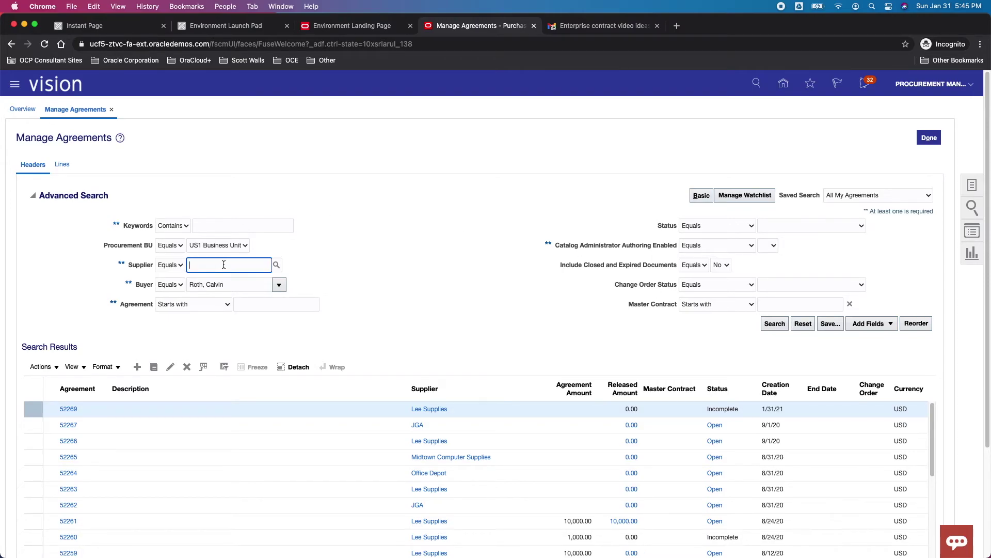
{"action": "type", "text": "lee"}
{"action": "key", "text": "Tab"}
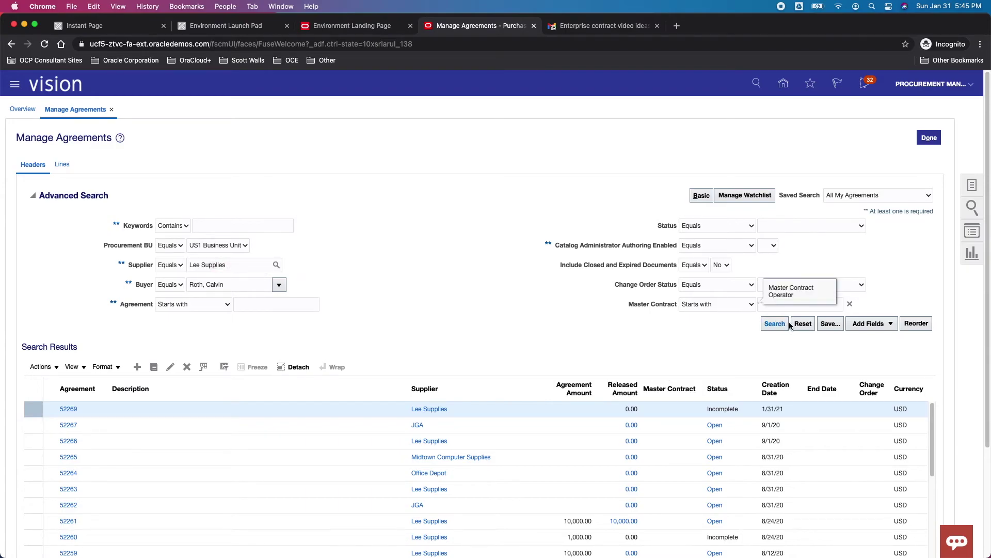
{"action": "left_click", "coordinate": [826, 306]}
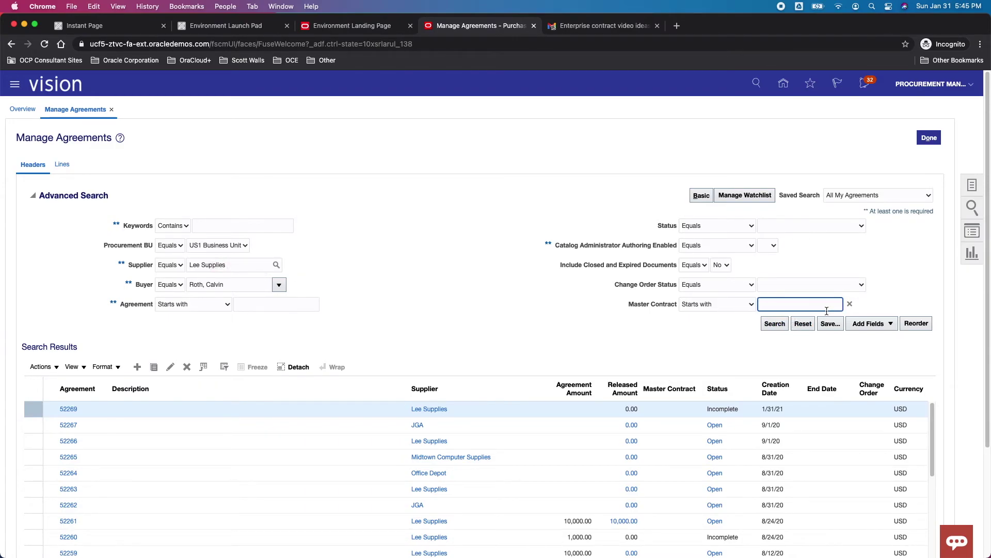
{"action": "type", "text": "us1"}
{"action": "left_click", "coordinate": [775, 324]}
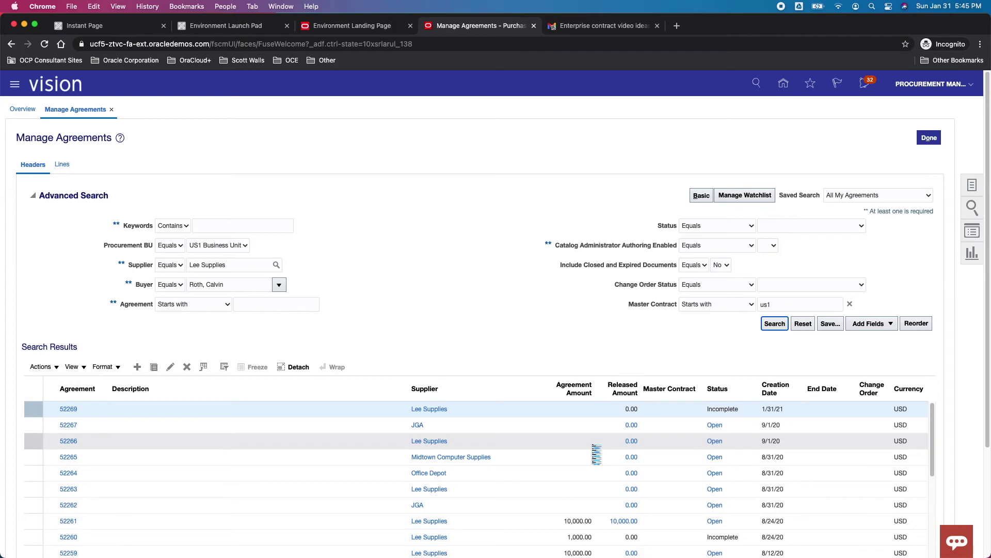